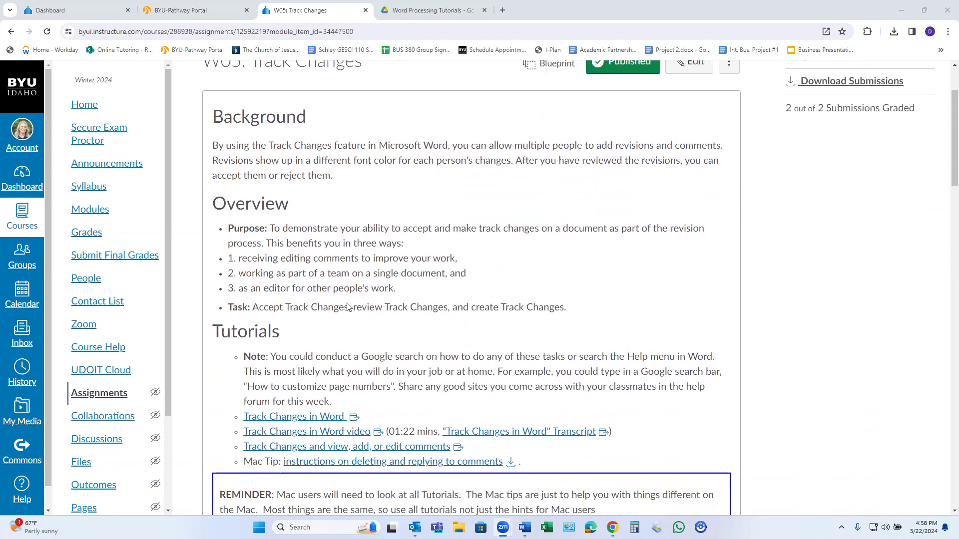
- Download the BUS240_W05_TrackChanges file from Canvas and open it in Word
{"action": "scroll", "coordinate": [369, 349], "scroll_direction": "down", "scroll_amount": 2}
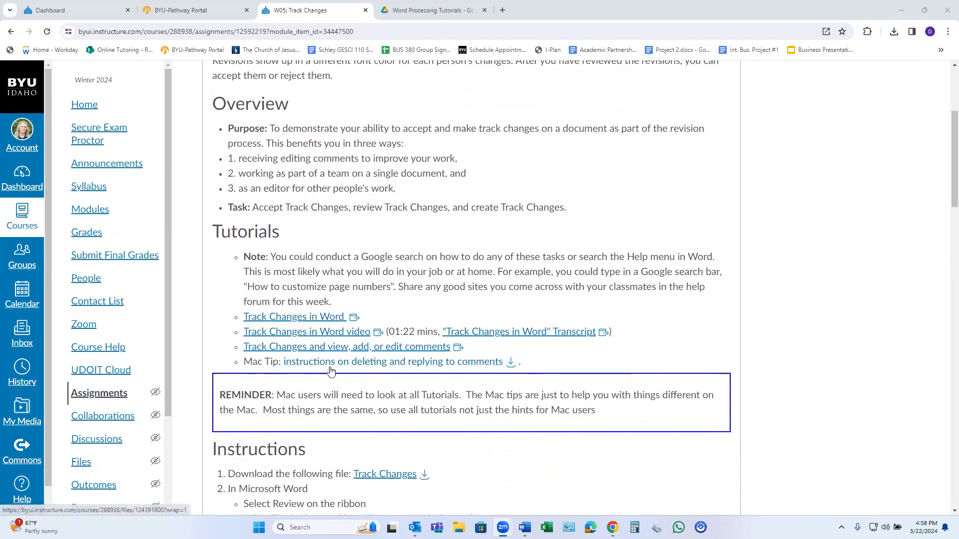
{"action": "scroll", "coordinate": [578, 408], "scroll_direction": "down", "scroll_amount": 4}
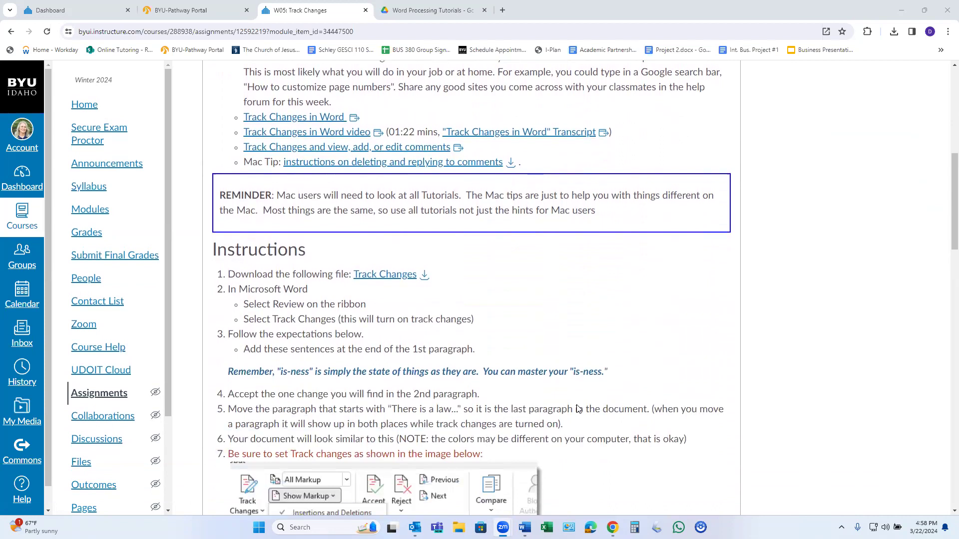
{"action": "scroll", "coordinate": [577, 408], "scroll_direction": "down", "scroll_amount": 1}
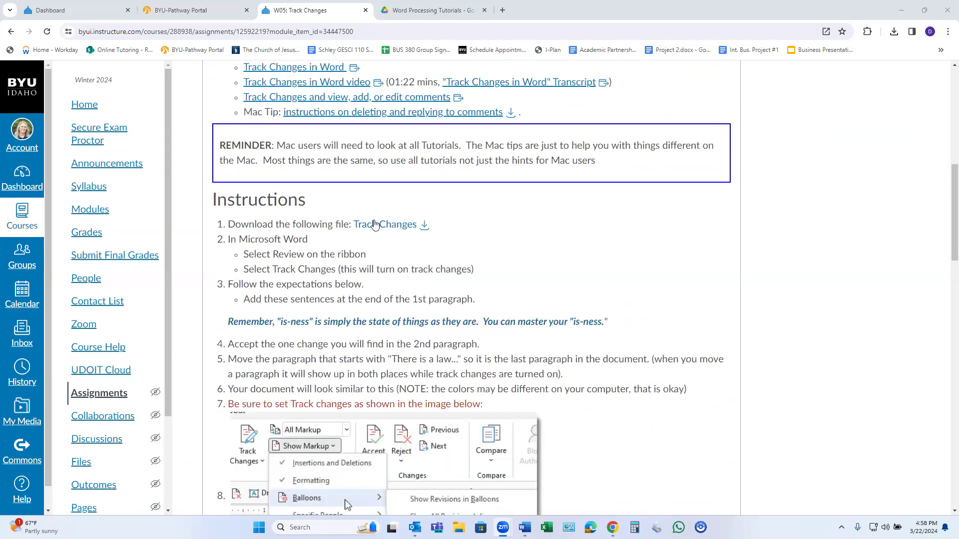
{"action": "left_click", "coordinate": [425, 228]}
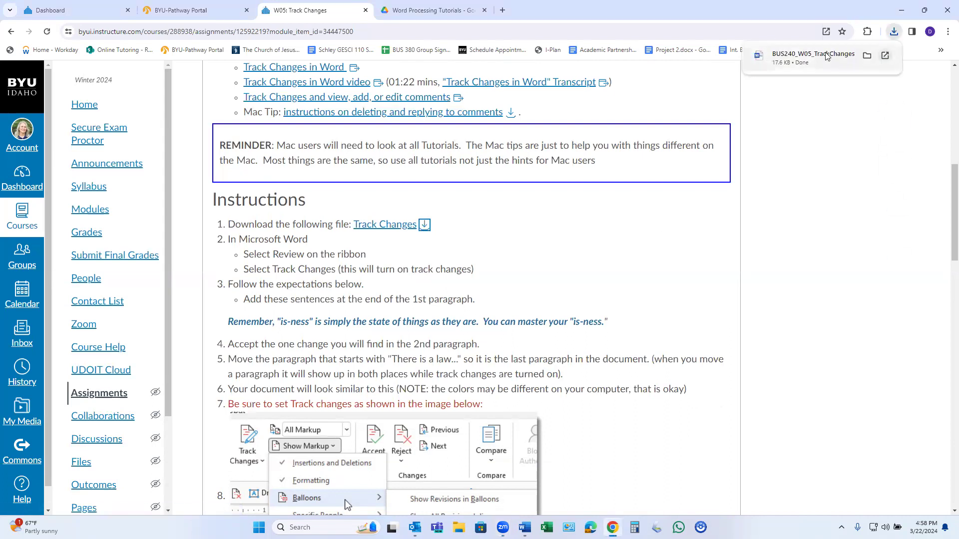
{"action": "left_click", "coordinate": [819, 54]}
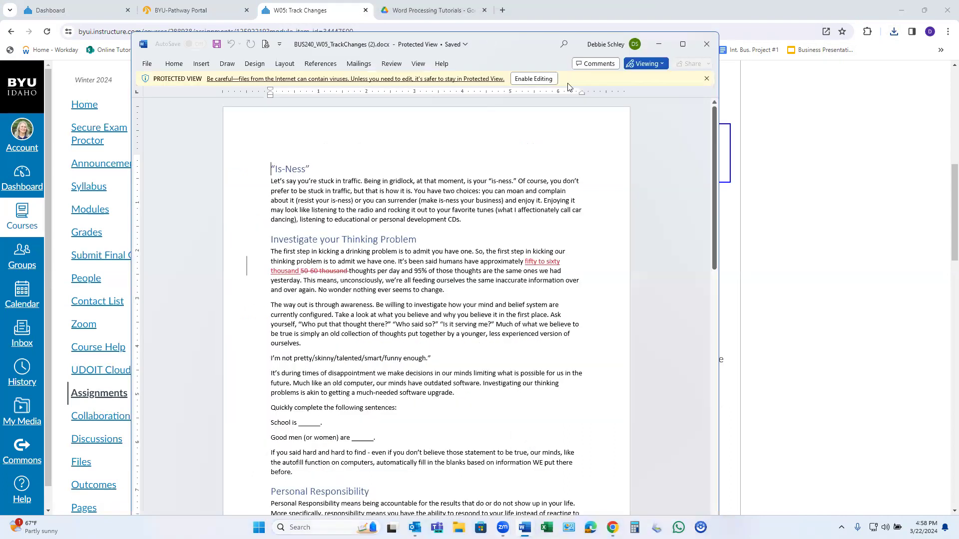
- Enable editing on the Is-Ness document, maximize Word, and zoom to Page Width
{"action": "left_click", "coordinate": [544, 79]}
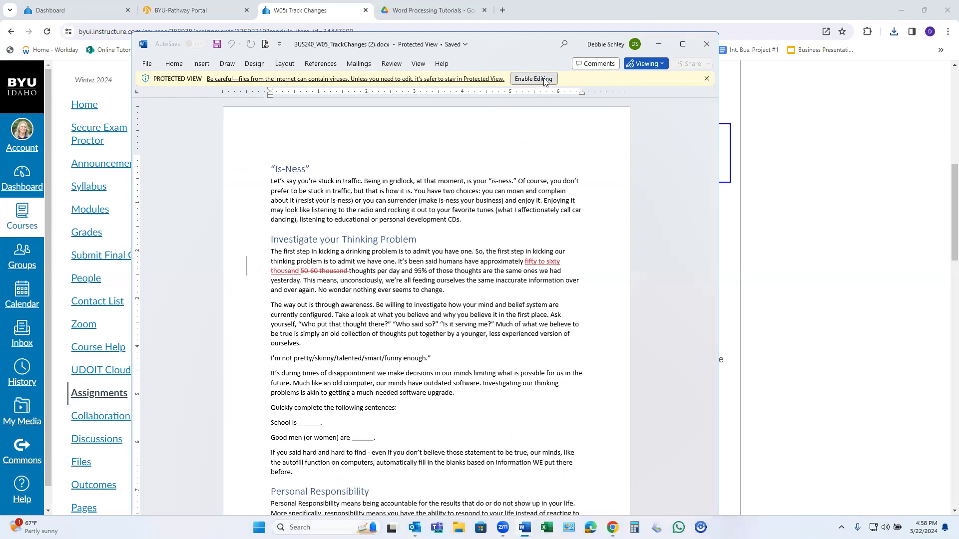
{"action": "left_click", "coordinate": [682, 45]}
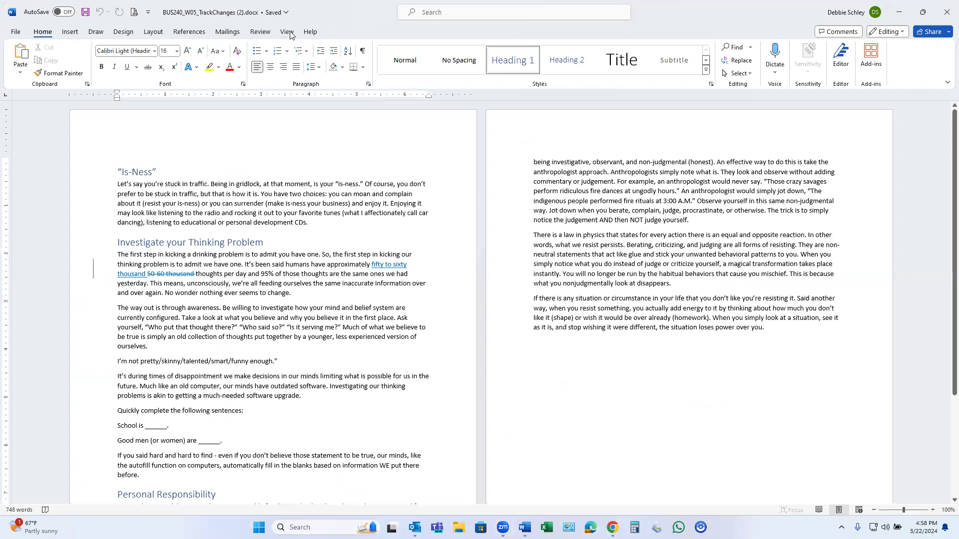
{"action": "left_click", "coordinate": [287, 32]}
{"action": "left_click", "coordinate": [367, 74]}
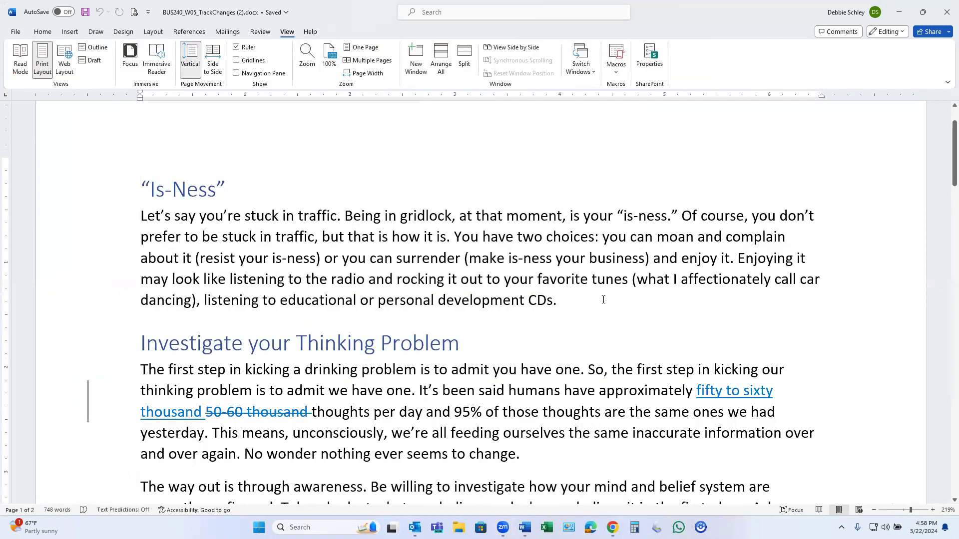
- Skim the document and bring up the Review tools showing All Markup
{"action": "left_click", "coordinate": [43, 31]}
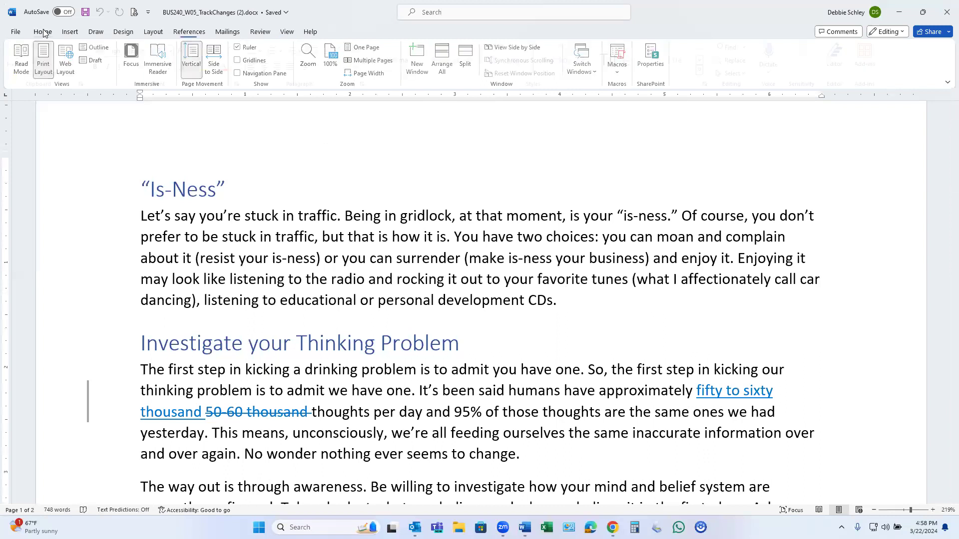
{"action": "scroll", "coordinate": [456, 291], "scroll_direction": "up", "scroll_amount": 1}
{"action": "scroll", "coordinate": [456, 291], "scroll_direction": "down", "scroll_amount": 3}
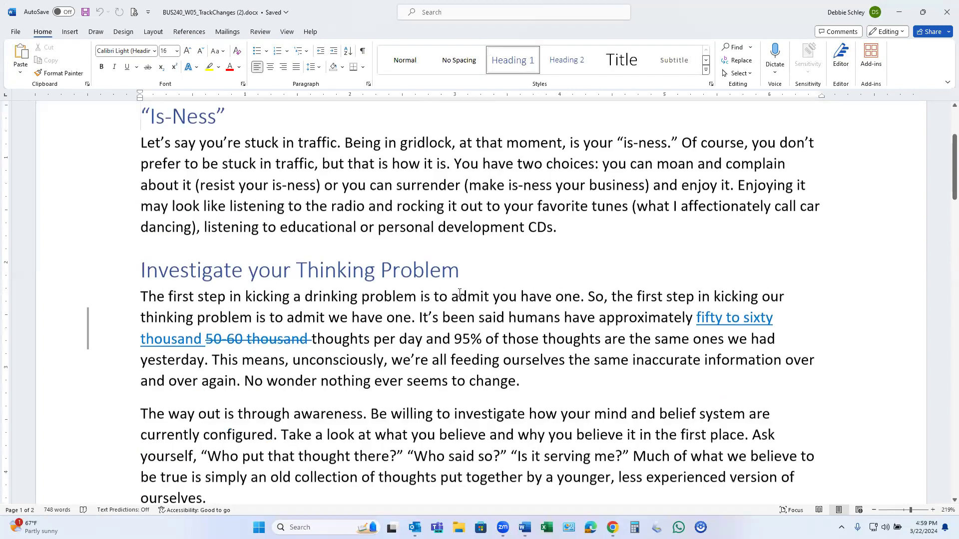
{"action": "scroll", "coordinate": [460, 292], "scroll_direction": "down", "scroll_amount": 2}
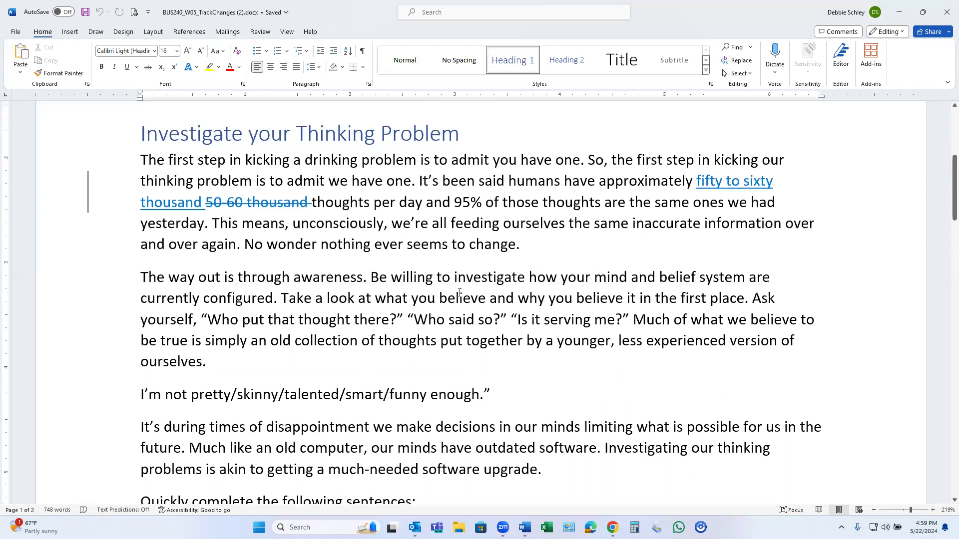
{"action": "scroll", "coordinate": [402, 192], "scroll_direction": "up", "scroll_amount": 5}
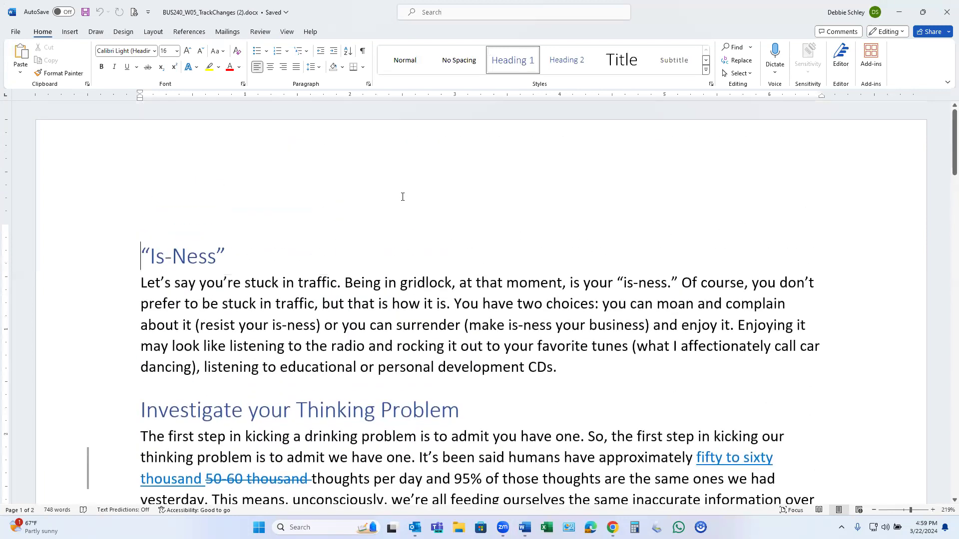
{"action": "left_click", "coordinate": [262, 33]}
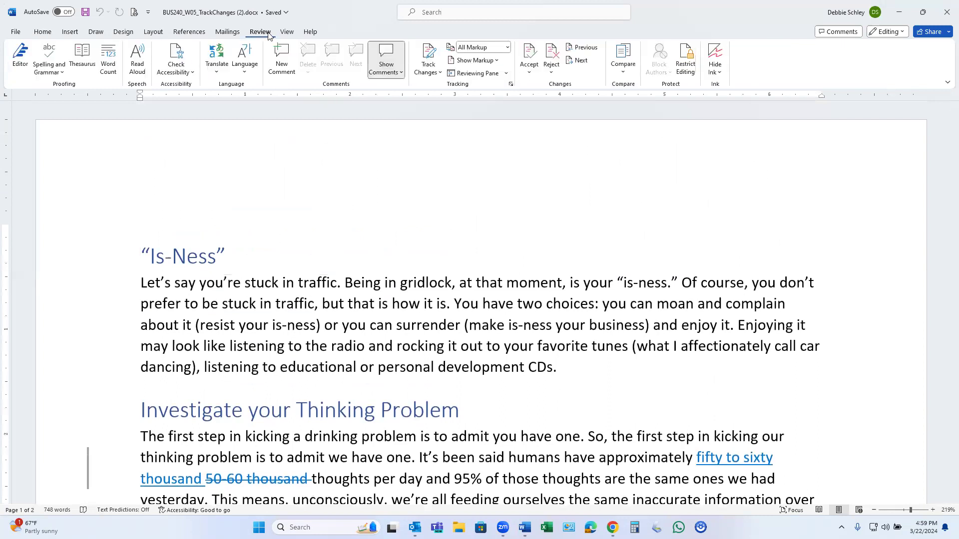
{"action": "left_click", "coordinate": [497, 61]}
{"action": "mouse_move", "coordinate": [473, 102]}
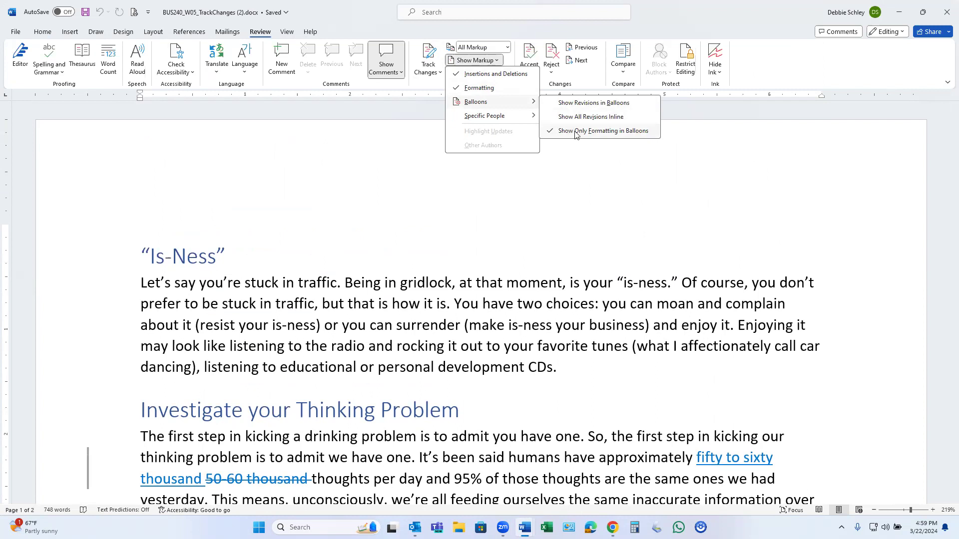
{"action": "left_click", "coordinate": [564, 105]}
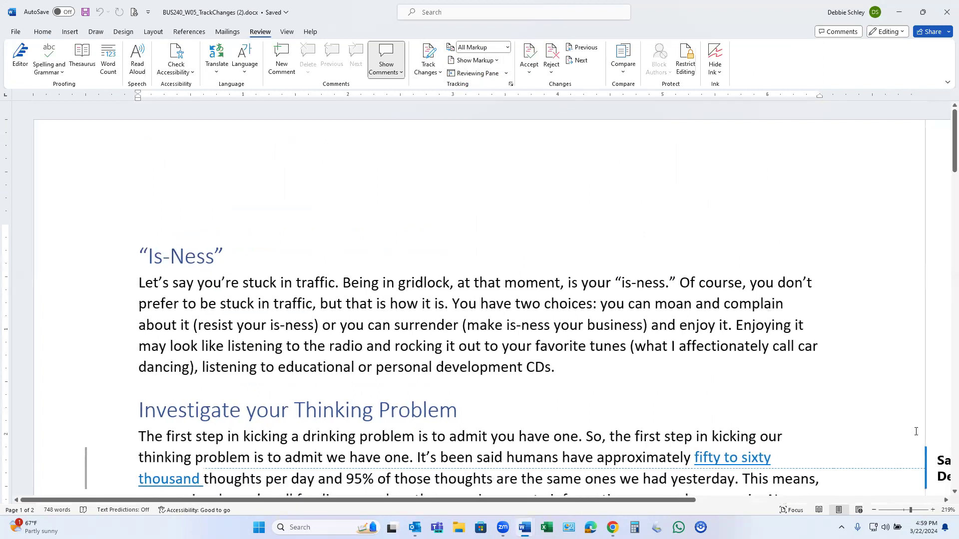
{"action": "scroll", "coordinate": [788, 445], "scroll_direction": "right", "scroll_amount": 5}
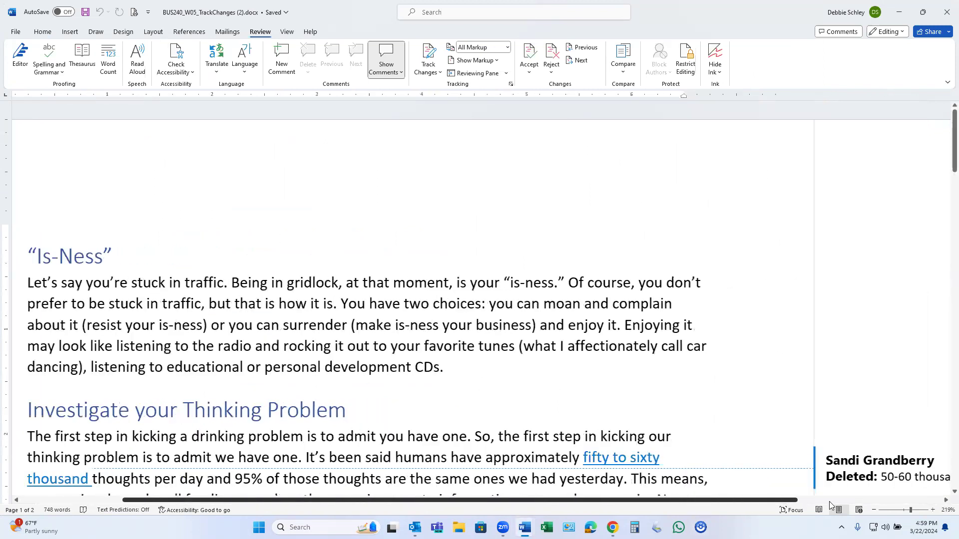
{"action": "scroll", "coordinate": [729, 405], "scroll_direction": "down", "scroll_amount": 1}
{"action": "scroll", "coordinate": [749, 240], "scroll_direction": "down", "scroll_amount": 3}
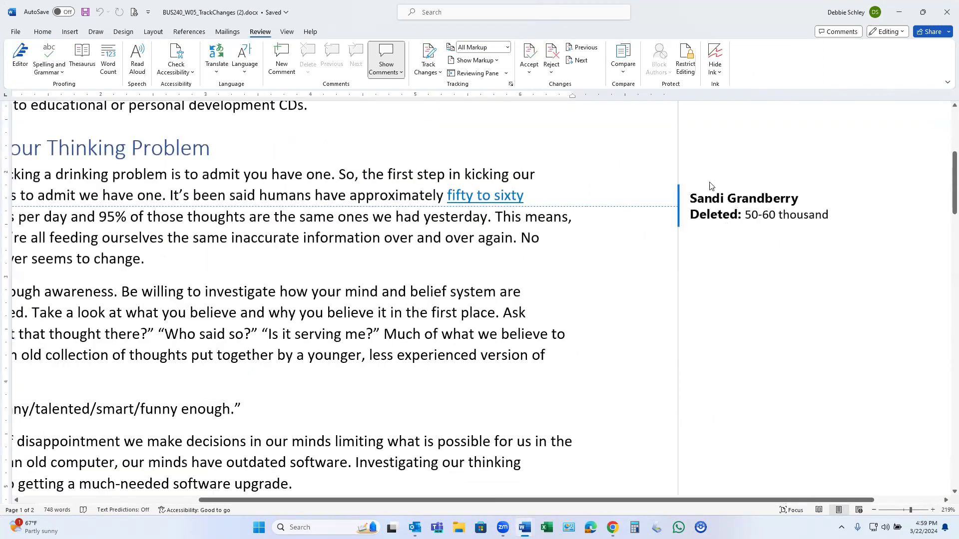
{"action": "left_click_drag", "start_coordinate": [753, 500], "coordinate": [494, 501]}
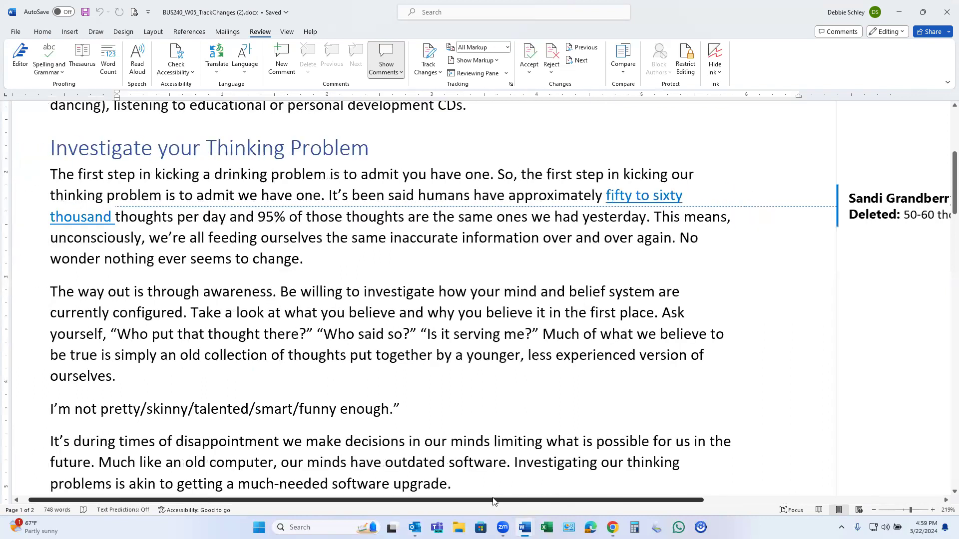
{"action": "scroll", "coordinate": [434, 490], "scroll_direction": "left", "scroll_amount": 2}
{"action": "scroll", "coordinate": [305, 378], "scroll_direction": "up", "scroll_amount": 4}
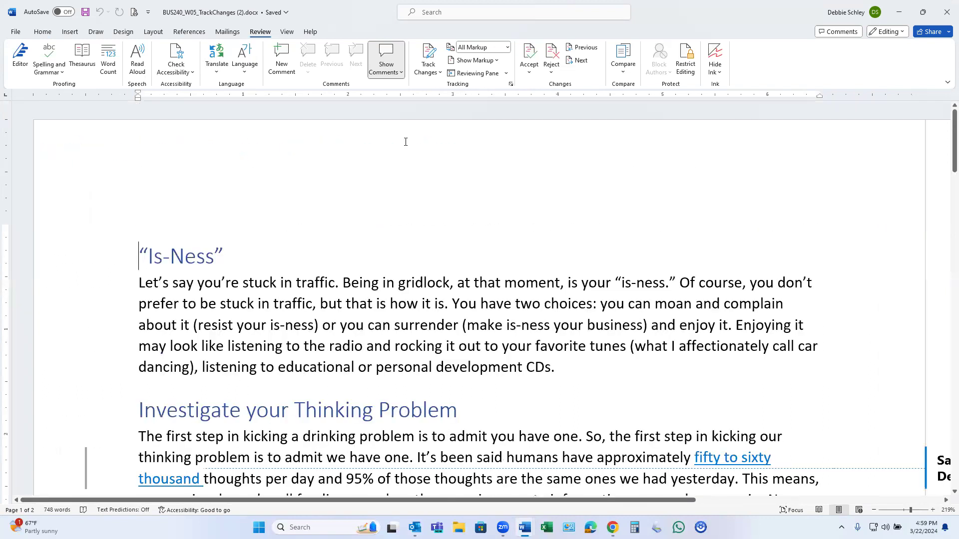
{"action": "left_click", "coordinate": [497, 61]}
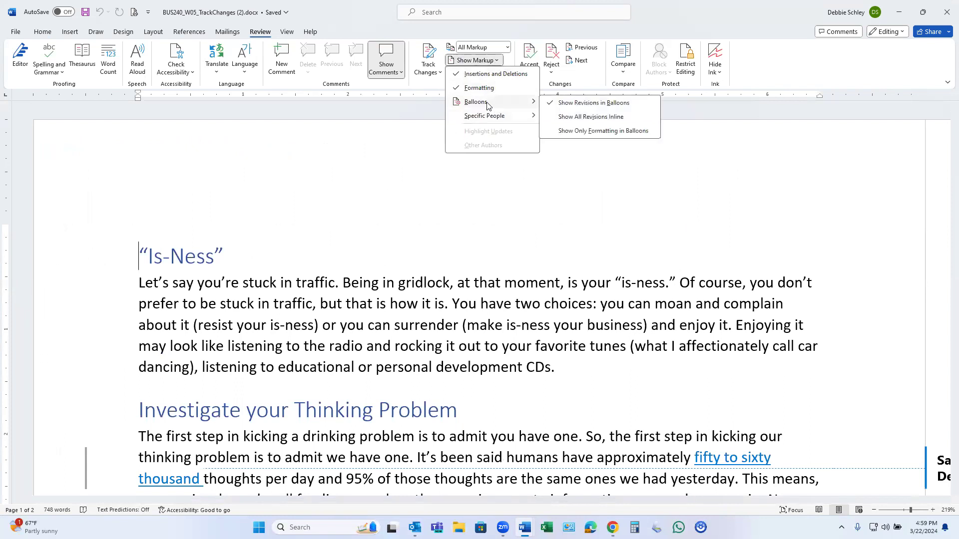
{"action": "left_click", "coordinate": [564, 131]}
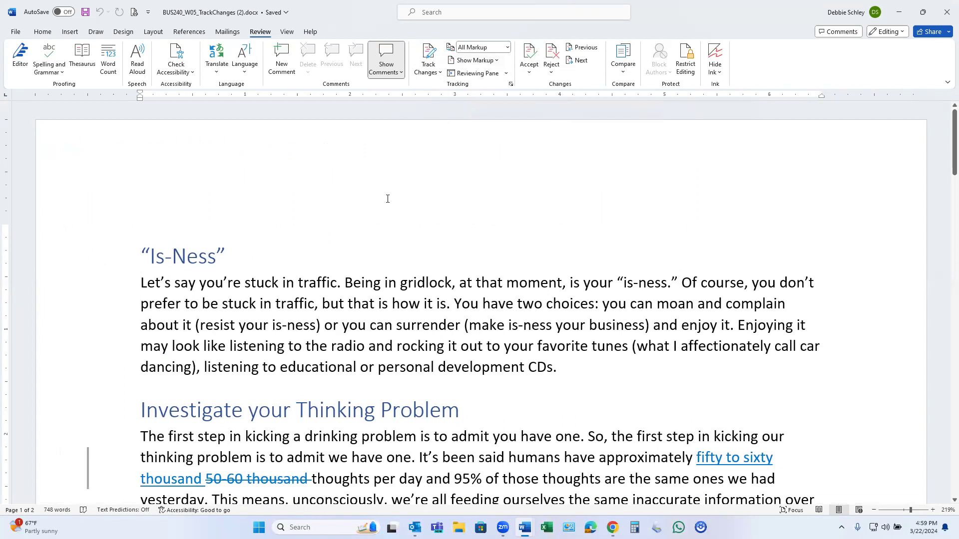
- With Track Changes on, end the first paragraph with 'Remember, "is-ness" is simply the state of things as they are…'
{"action": "left_click", "coordinate": [427, 53]}
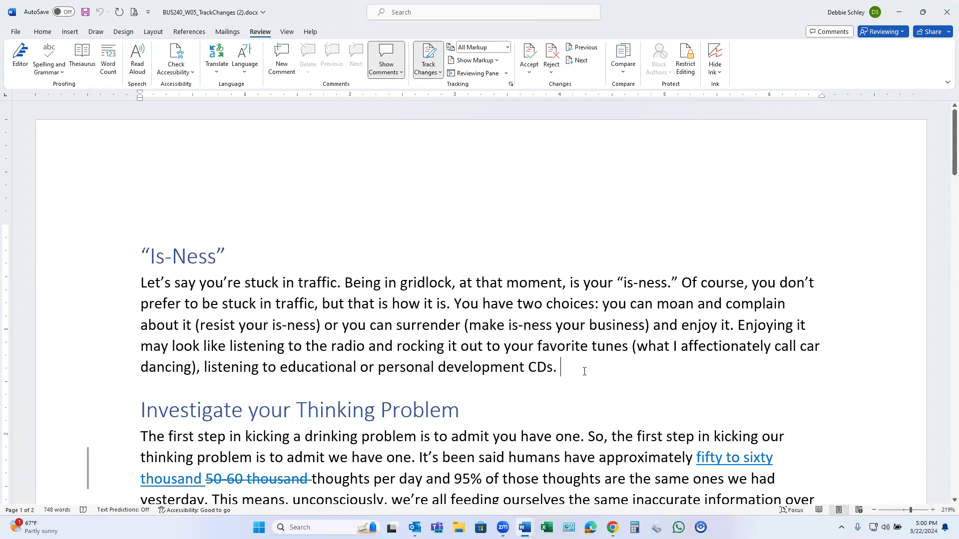
{"action": "type", "text": "Re"}
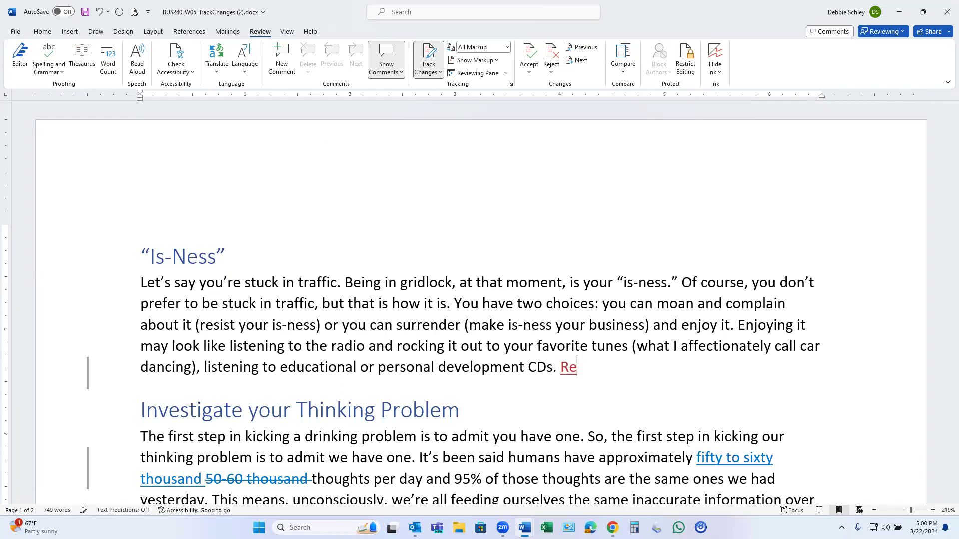
{"action": "type", "text": "member"}
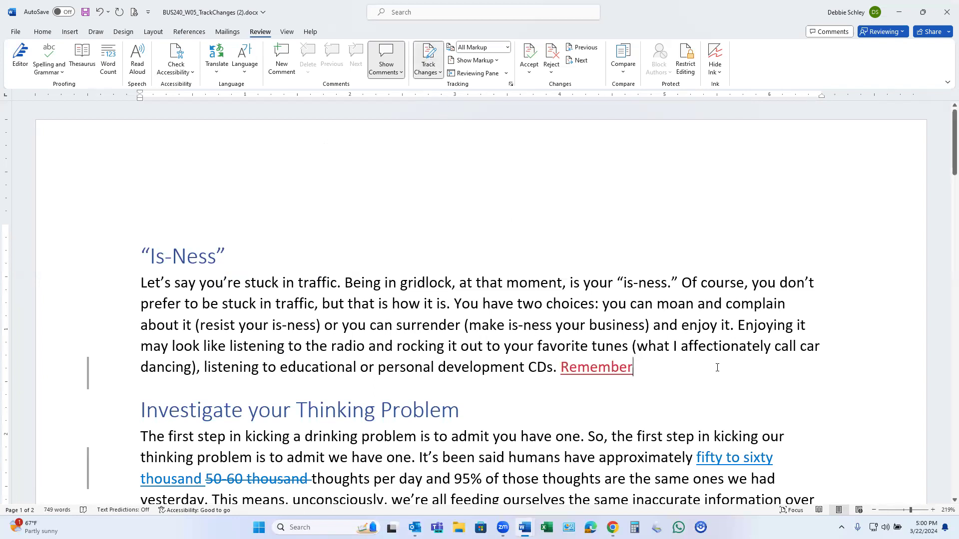
{"action": "type", "text": ", "}
{"action": "type", "text": "\"isness"}
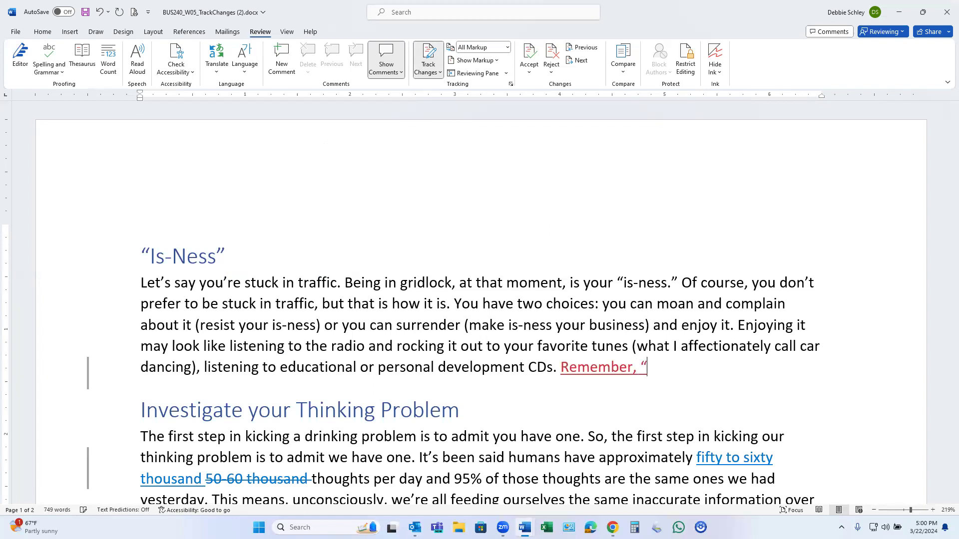
{"action": "type", "text": "\""}
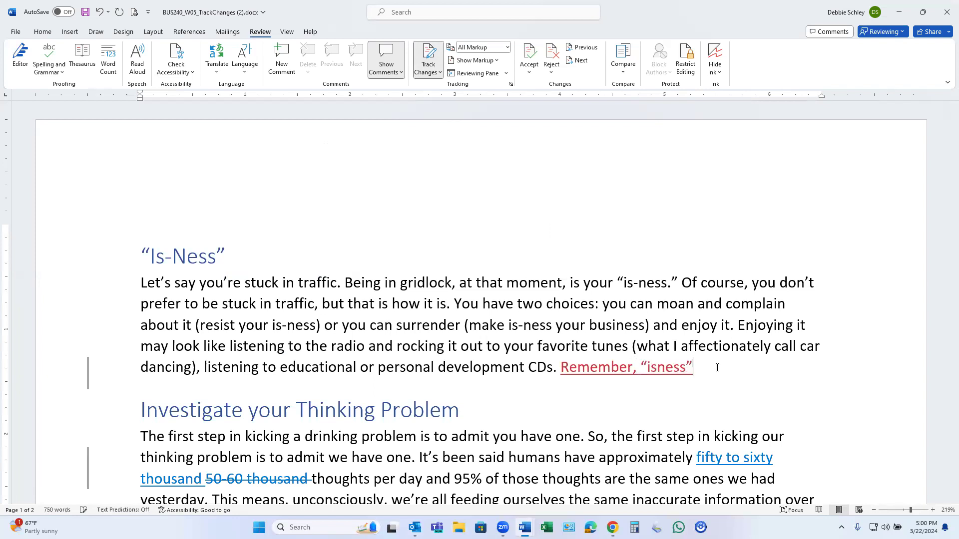
{"action": "type", "text": " is simply the stat"}
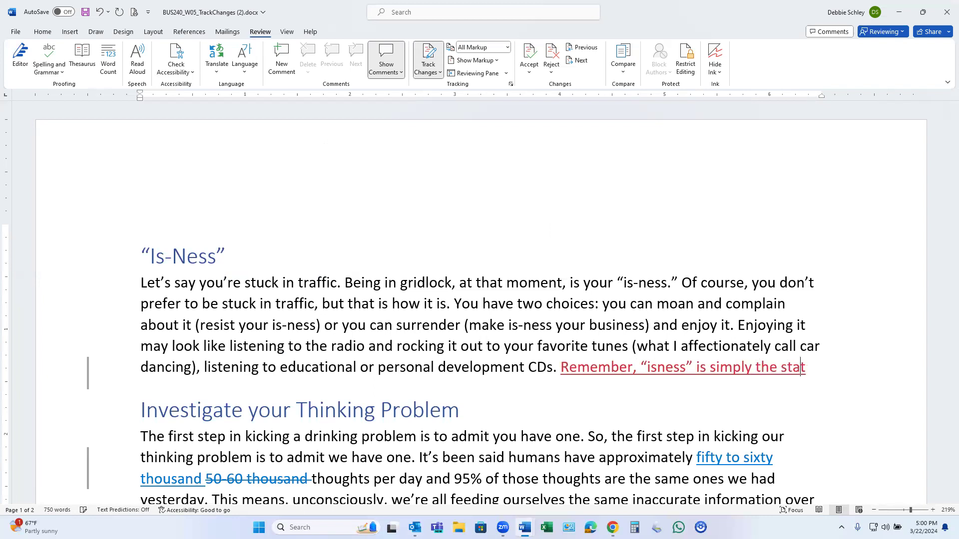
{"action": "type", "text": "e of things "}
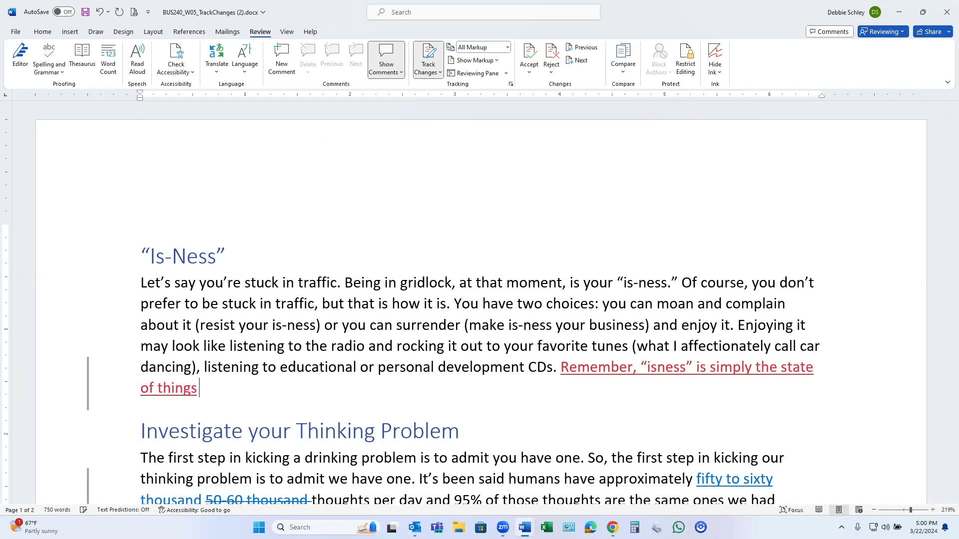
{"action": "type", "text": "as they are"}
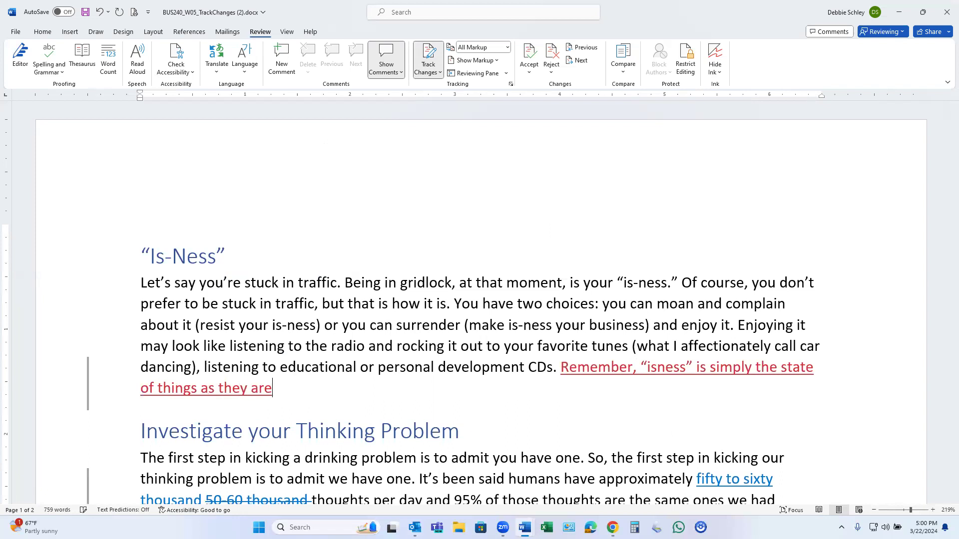
{"action": "type", "text": ". You can master your "}
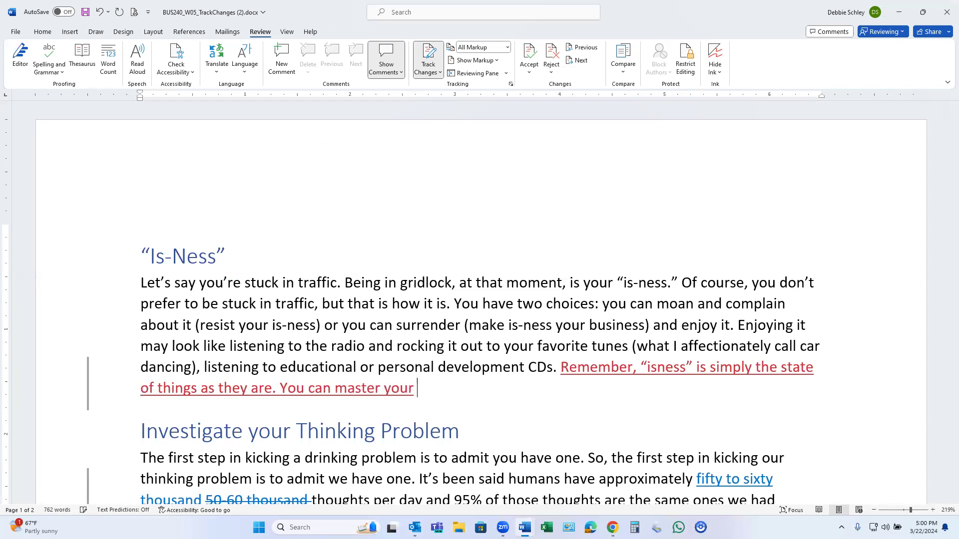
{"action": "type", "text": "\"is"}
{"action": "type", "text": "-ness.\""}
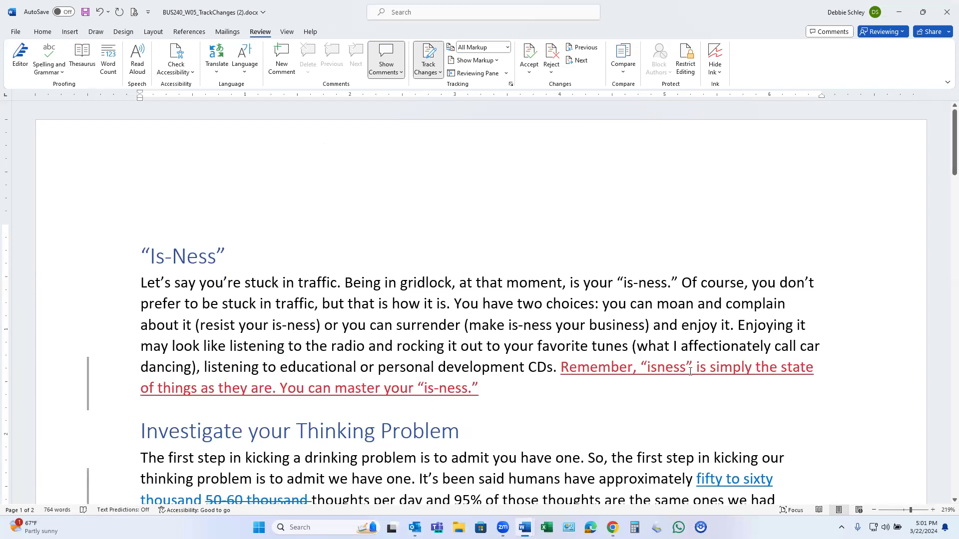
{"action": "type", "text": "-"}
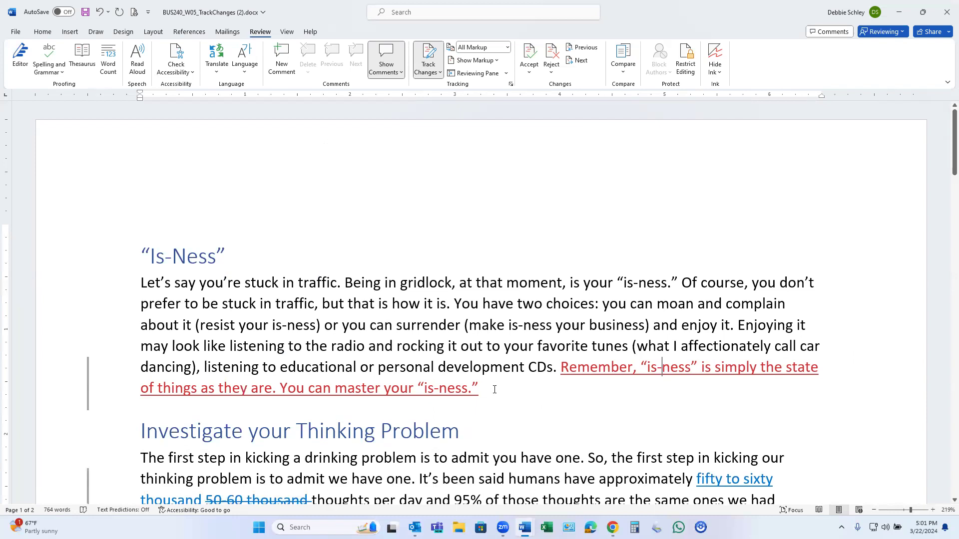
- Accept the tracked change replacing '50-60 thousand' with 'fifty to sixty thousand'
{"action": "scroll", "coordinate": [495, 389], "scroll_direction": "down", "scroll_amount": 3}
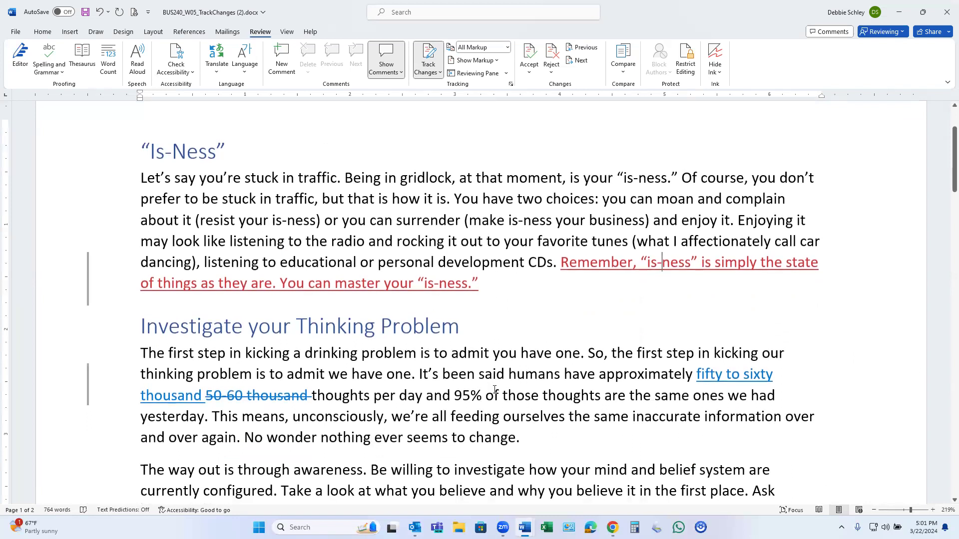
{"action": "scroll", "coordinate": [494, 389], "scroll_direction": "down", "scroll_amount": 1}
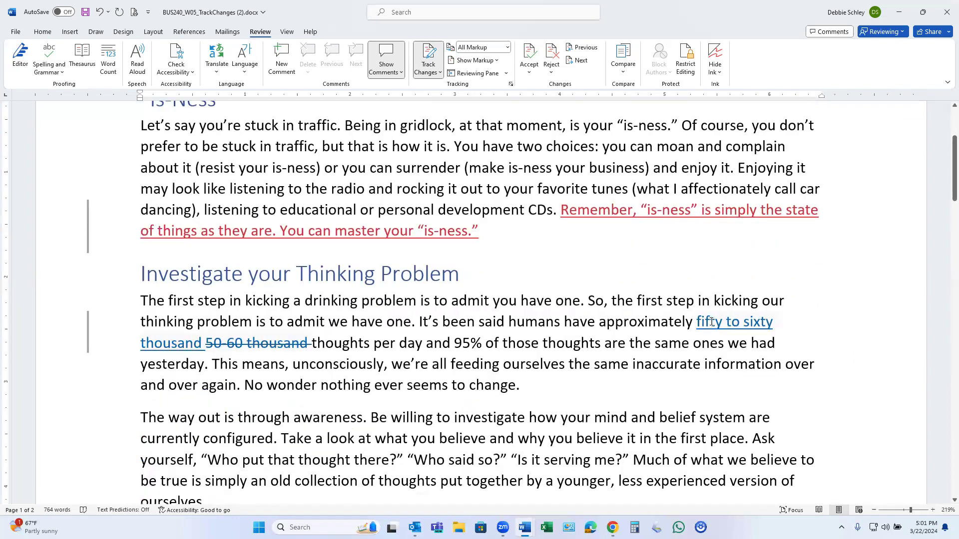
{"action": "mouse_move", "coordinate": [710, 324]}
{"action": "left_click", "coordinate": [699, 321]}
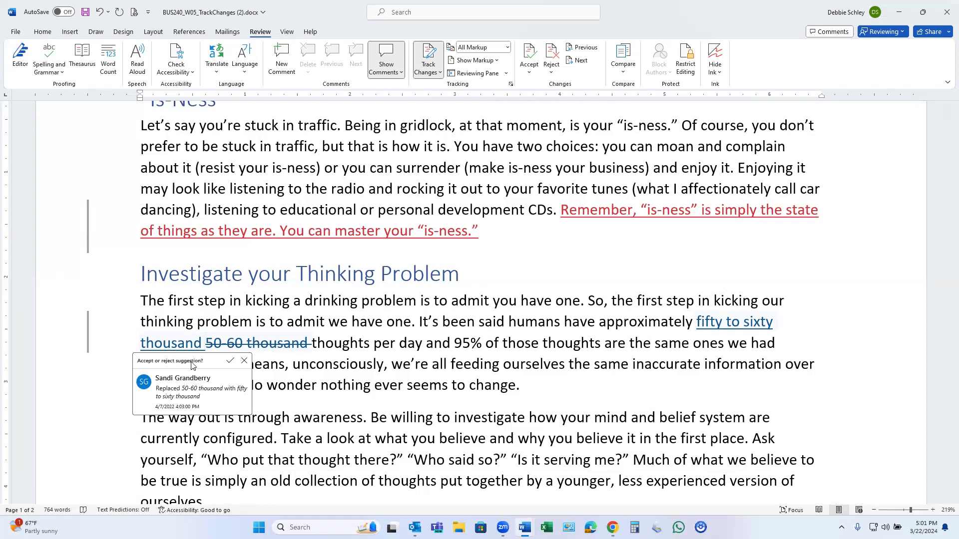
{"action": "left_click", "coordinate": [230, 361]}
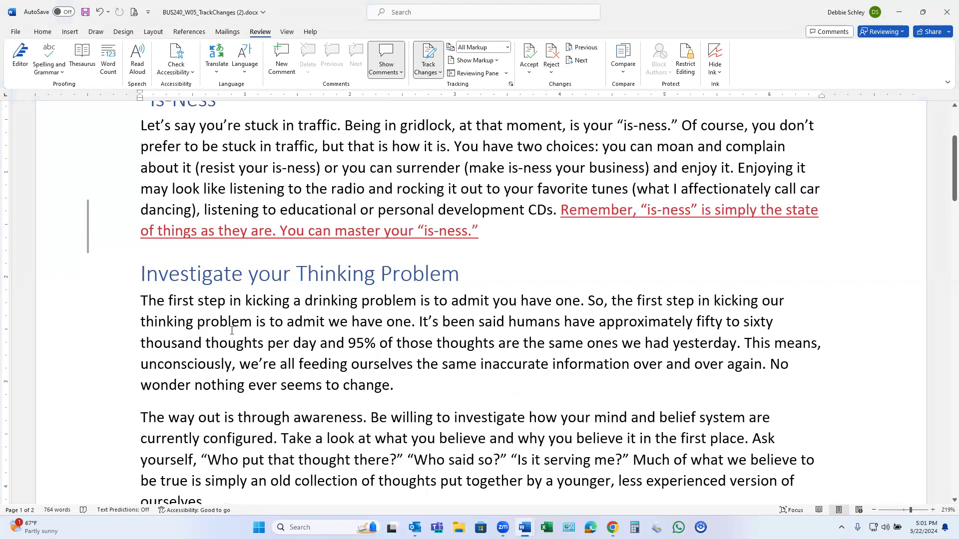
- Scroll to the end of page 2, ending with 'the situation loses power over you.'
{"action": "scroll", "coordinate": [180, 319], "scroll_direction": "down", "scroll_amount": 4}
{"action": "scroll", "coordinate": [179, 318], "scroll_direction": "down", "scroll_amount": 6}
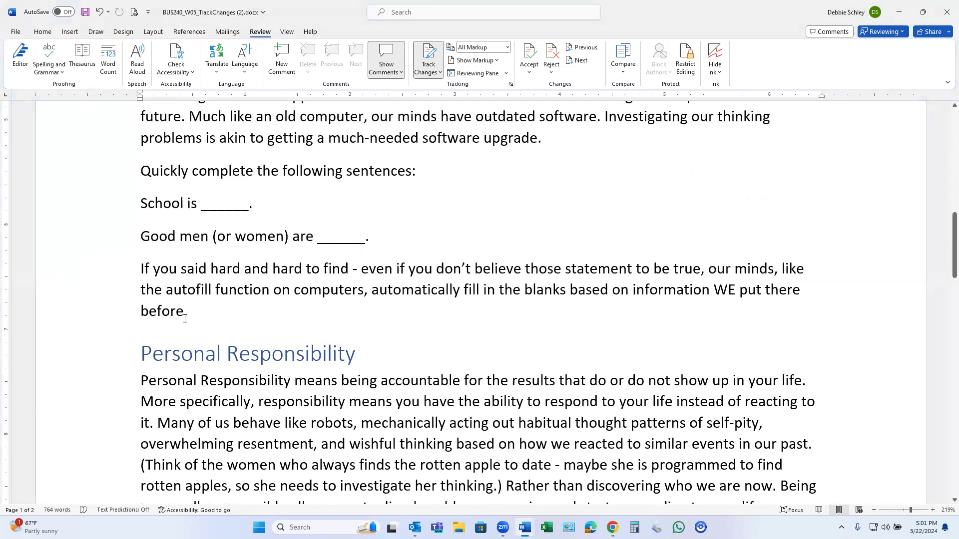
{"action": "scroll", "coordinate": [184, 318], "scroll_direction": "down", "scroll_amount": 10}
{"action": "scroll", "coordinate": [196, 318], "scroll_direction": "down", "scroll_amount": 6}
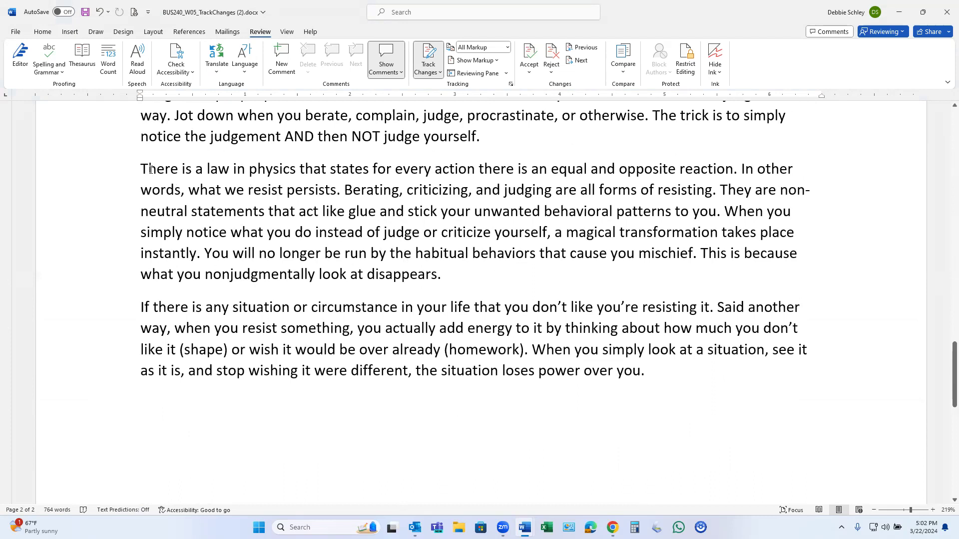
- Cut the 'There is a law in physics' paragraph and paste it at the end, keeping source formatting
{"action": "left_click_drag", "start_coordinate": [142, 169], "coordinate": [439, 278]}
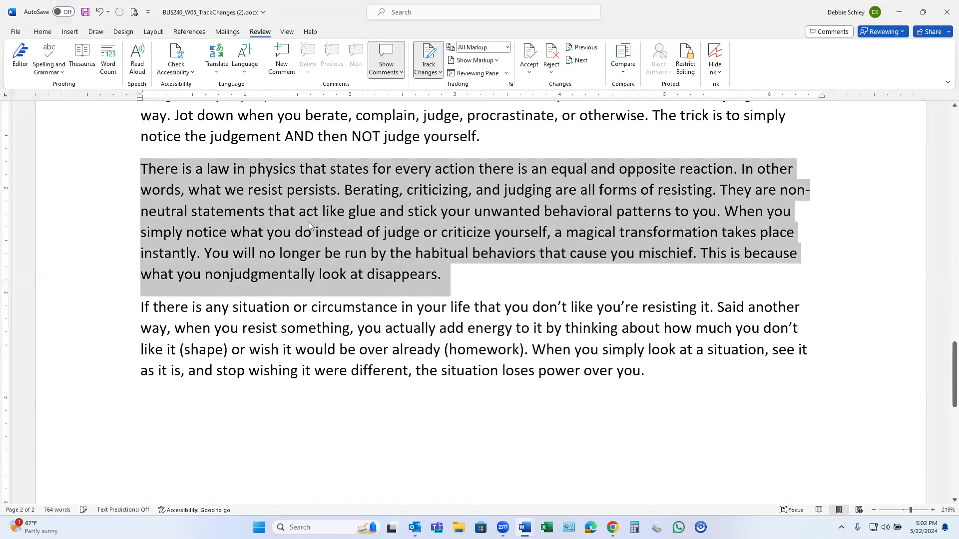
{"action": "right_click", "coordinate": [278, 213]}
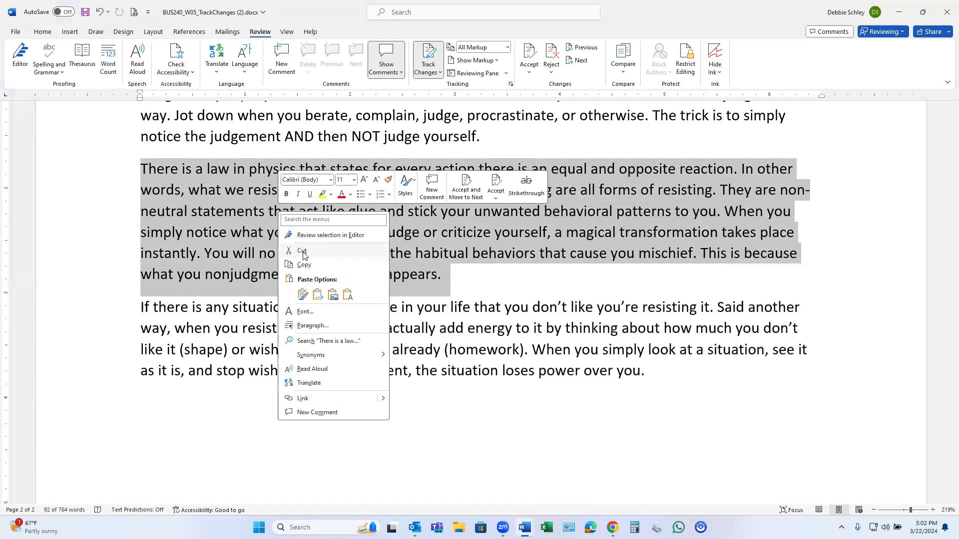
{"action": "left_click", "coordinate": [302, 251]}
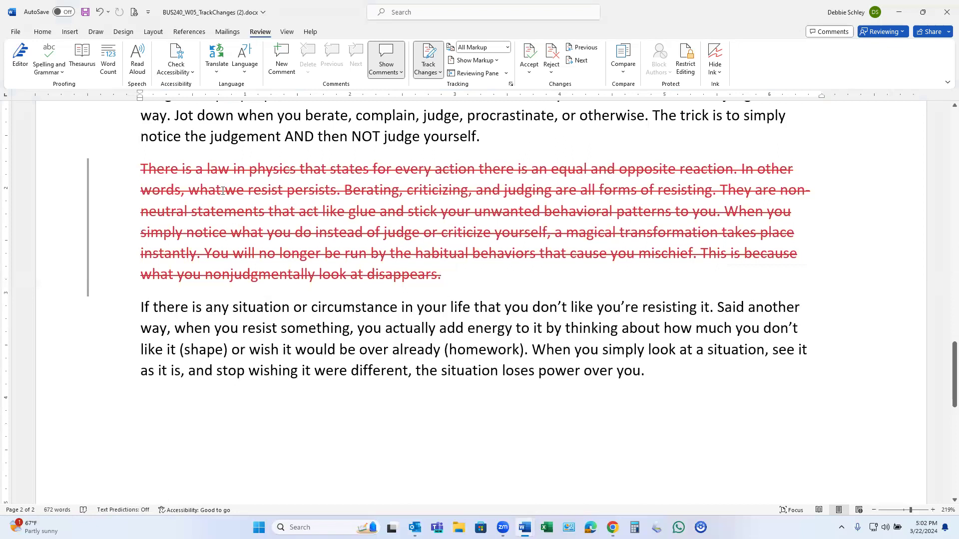
{"action": "left_click", "coordinate": [142, 396]}
{"action": "right_click", "coordinate": [146, 406]}
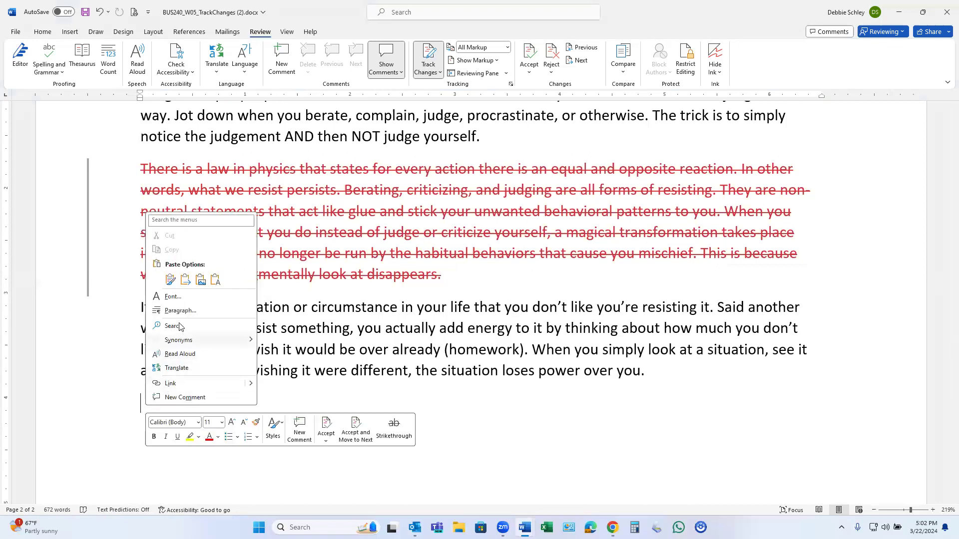
{"action": "left_click", "coordinate": [171, 279]}
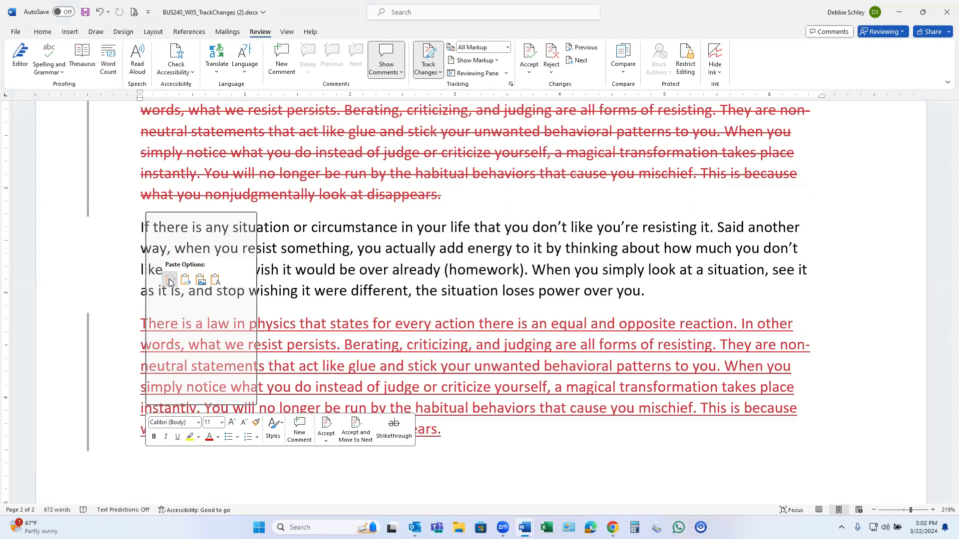
{"action": "left_click", "coordinate": [171, 281]}
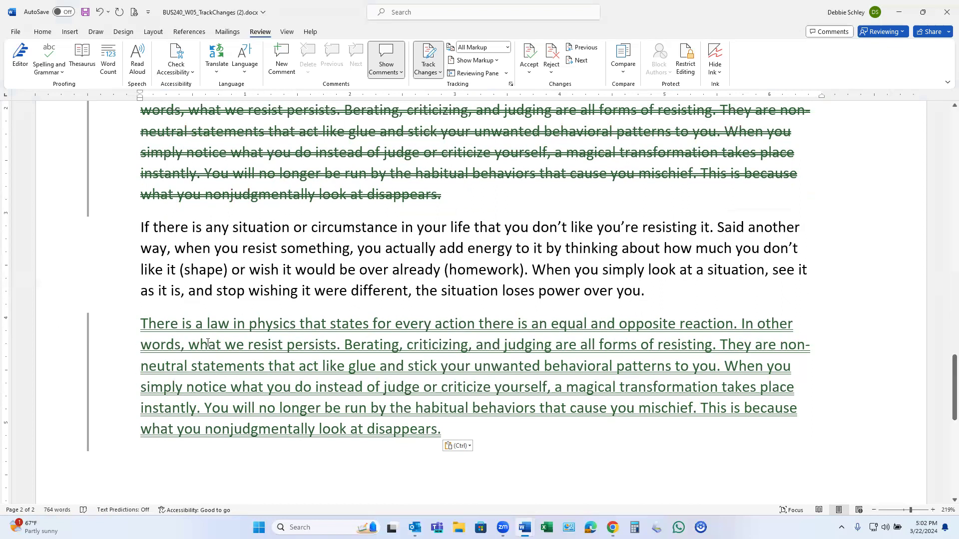
- Scroll back to the top of page 1 to review the tracked 'is-ness' sentences
{"action": "scroll", "coordinate": [520, 434], "scroll_direction": "up", "scroll_amount": 1}
{"action": "scroll", "coordinate": [519, 434], "scroll_direction": "up", "scroll_amount": 1}
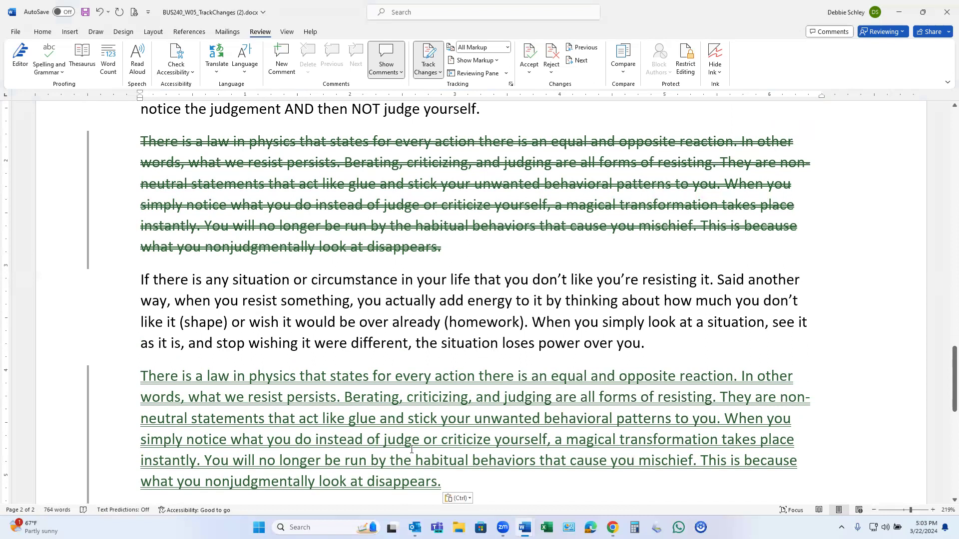
{"action": "mouse_move", "coordinate": [461, 451]}
{"action": "scroll", "coordinate": [414, 393], "scroll_direction": "up", "scroll_amount": 1}
{"action": "scroll", "coordinate": [414, 393], "scroll_direction": "up", "scroll_amount": 2}
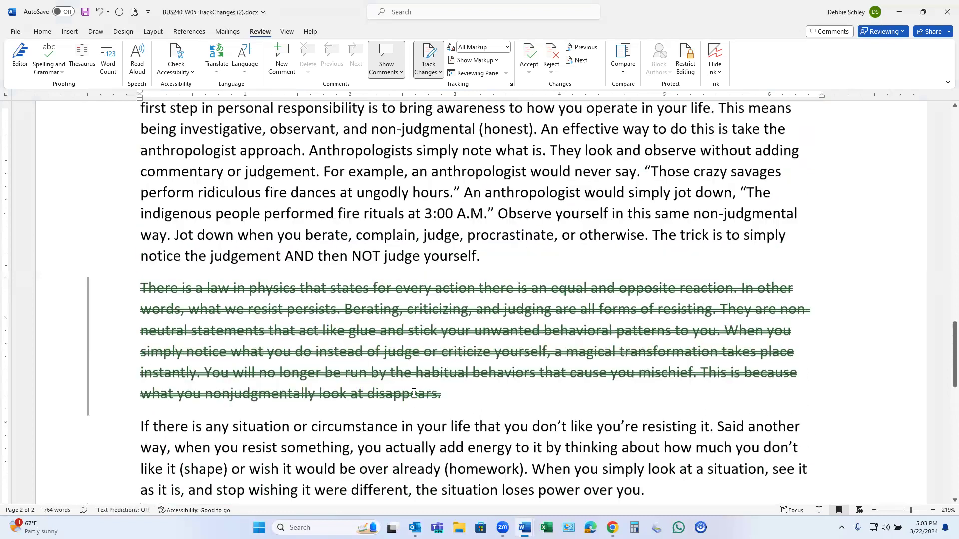
{"action": "scroll", "coordinate": [414, 393], "scroll_direction": "up", "scroll_amount": 8}
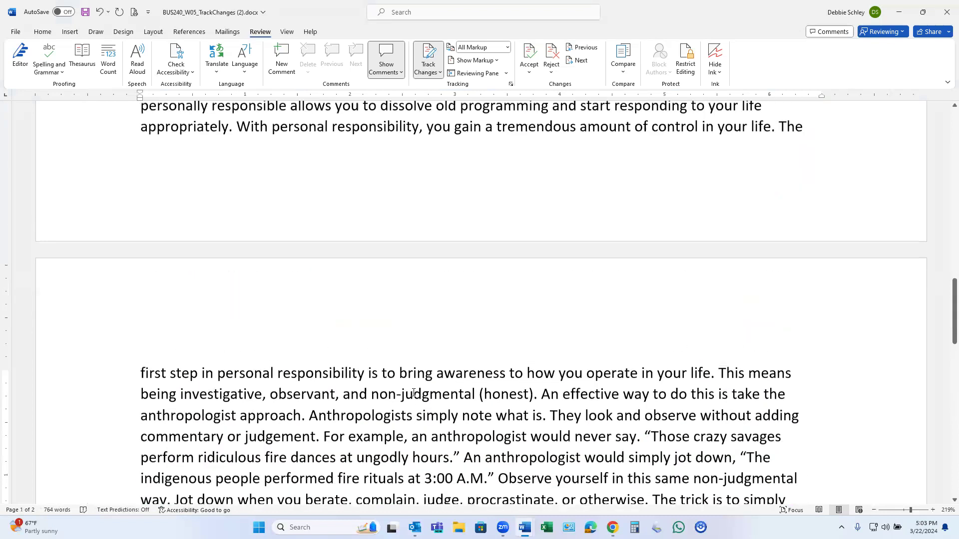
{"action": "scroll", "coordinate": [413, 393], "scroll_direction": "up", "scroll_amount": 8}
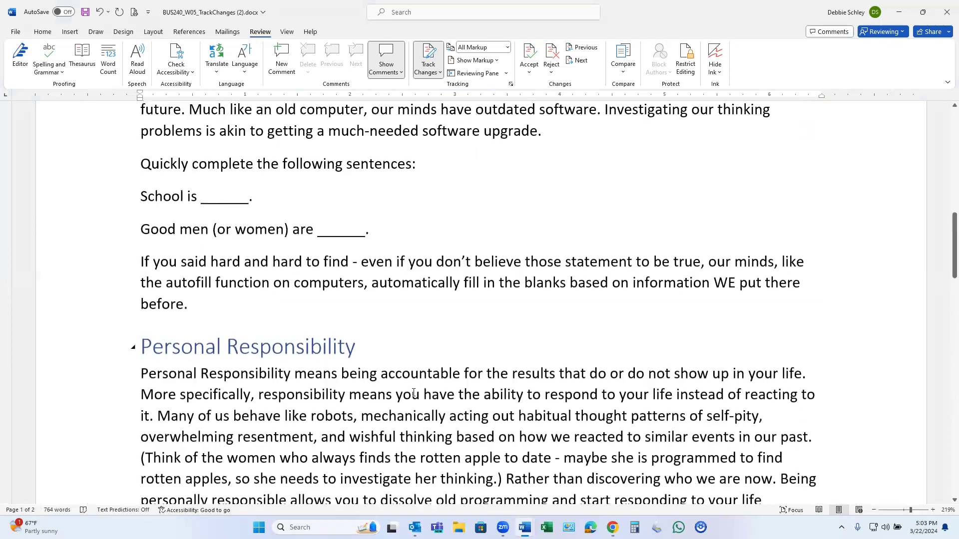
{"action": "scroll", "coordinate": [411, 390], "scroll_direction": "up", "scroll_amount": 6}
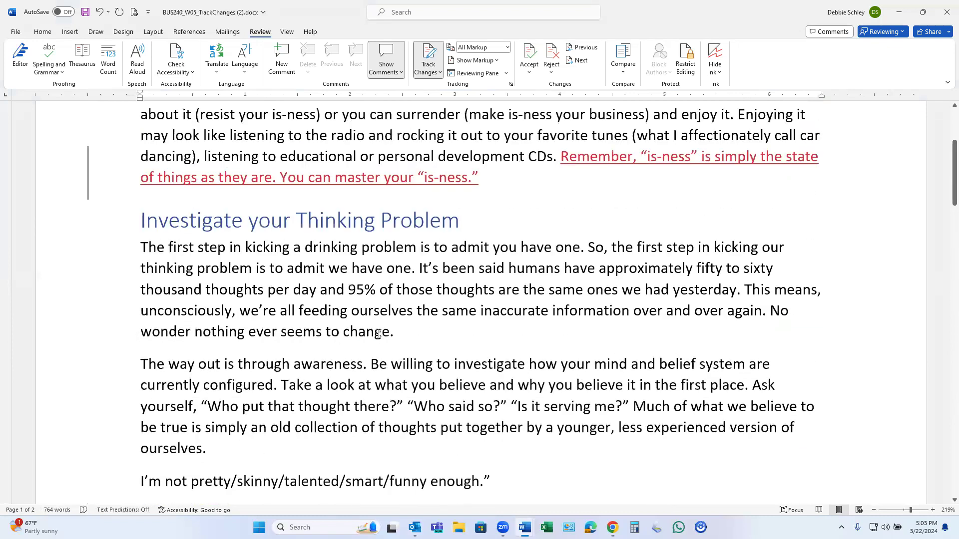
{"action": "scroll", "coordinate": [335, 303], "scroll_direction": "up", "scroll_amount": 4}
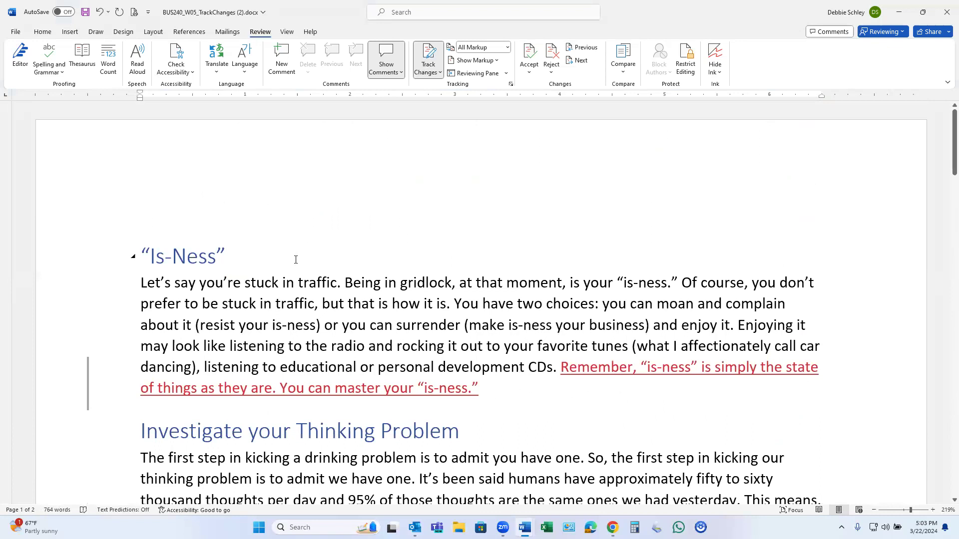